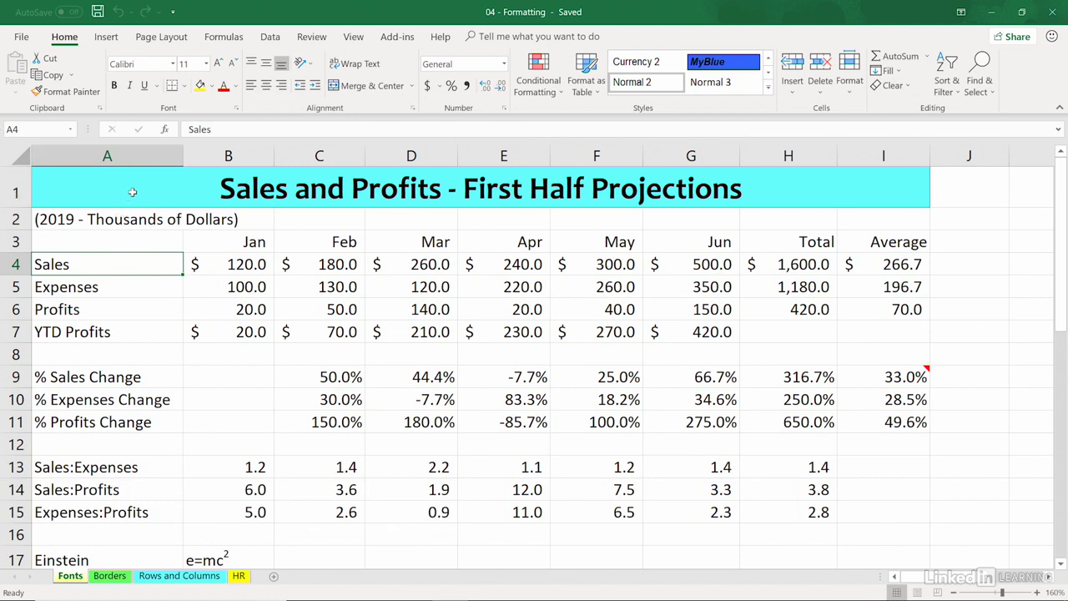
- Set the font size of the worksheet title in A1 to 22
click(177, 113)
click(95, 191)
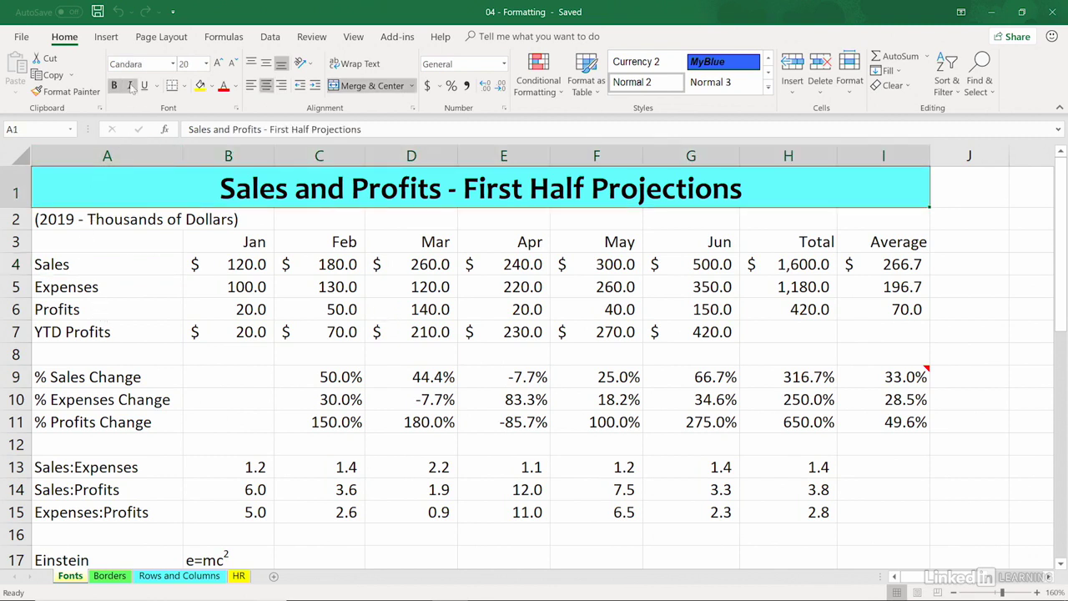
click(206, 64)
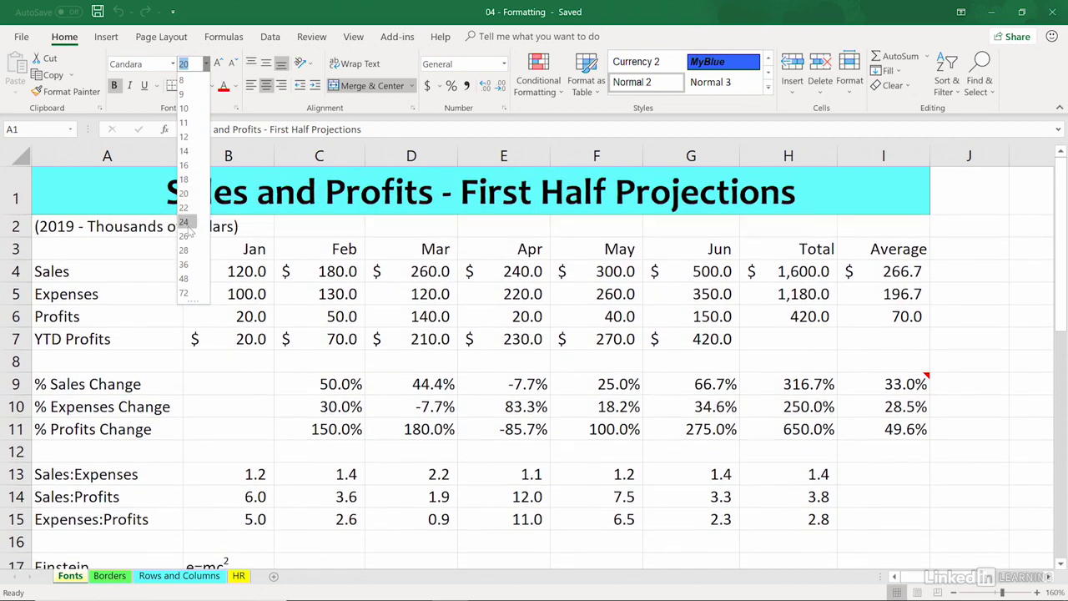
click(185, 208)
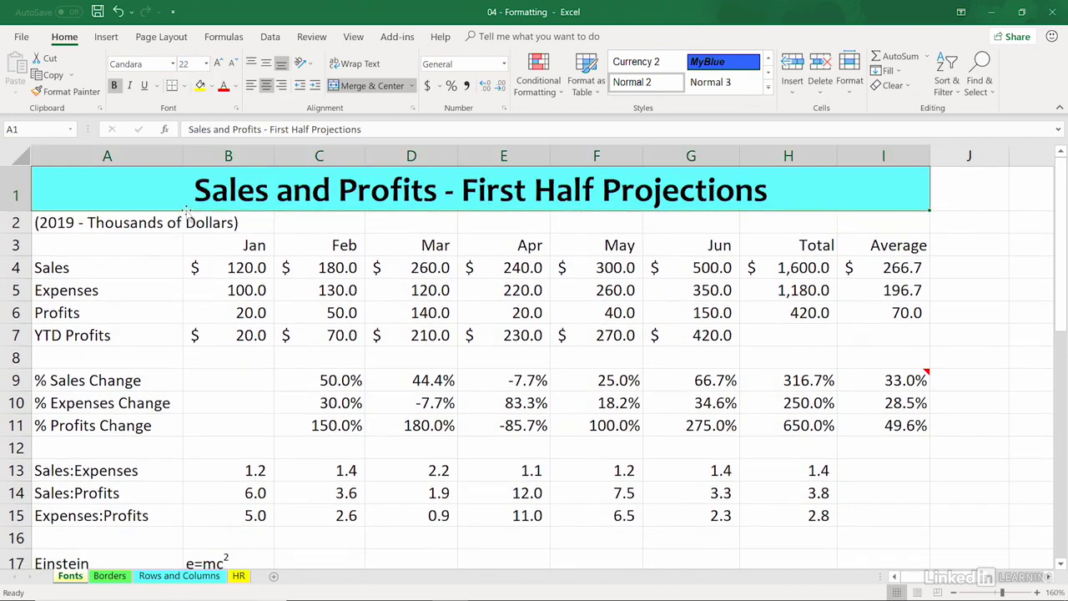
- Set the title's font to Times New Roman and switch its style from bold to italic
click(173, 64)
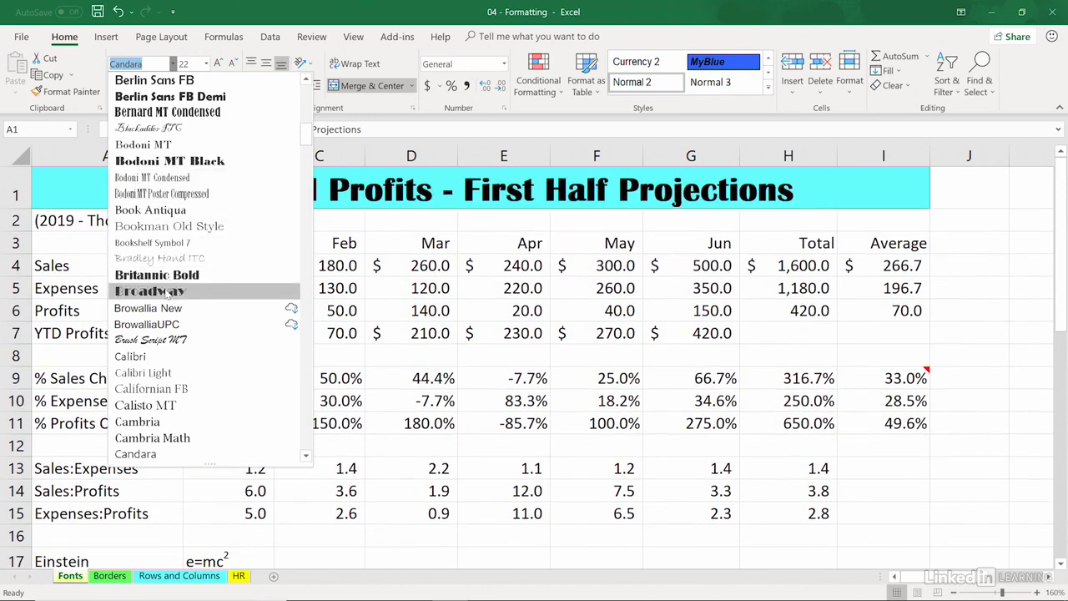
scroll(165, 346, down, 2)
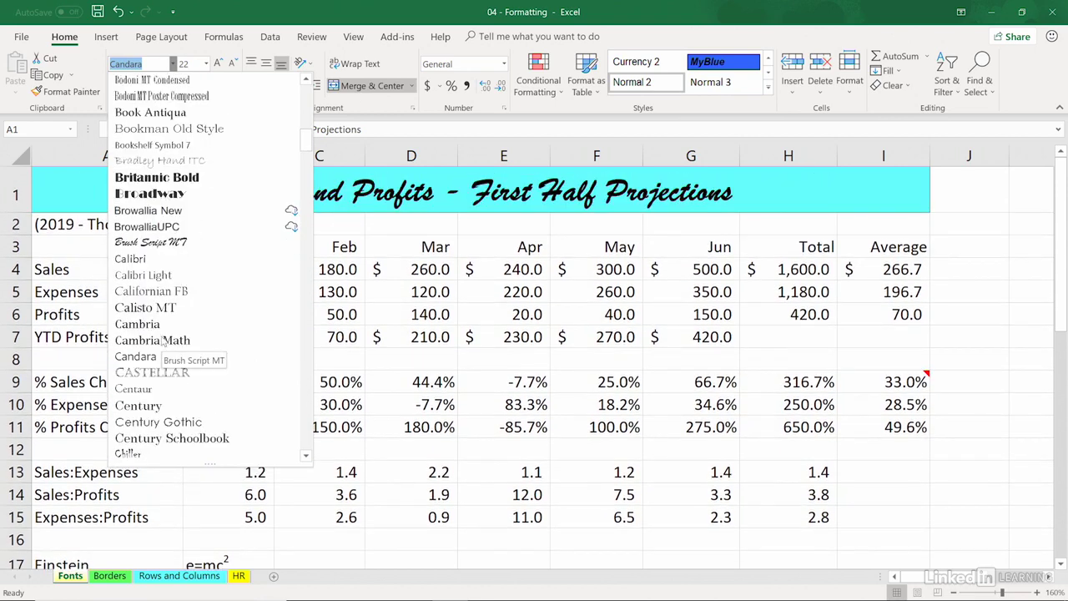
scroll(156, 338, down, 1)
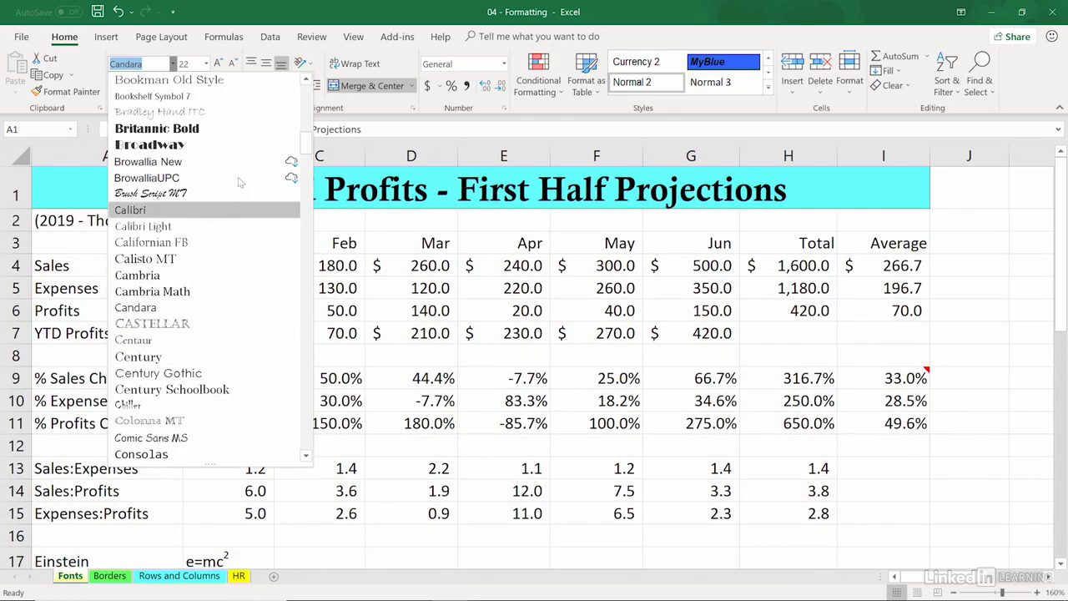
drag(307, 144, 306, 397)
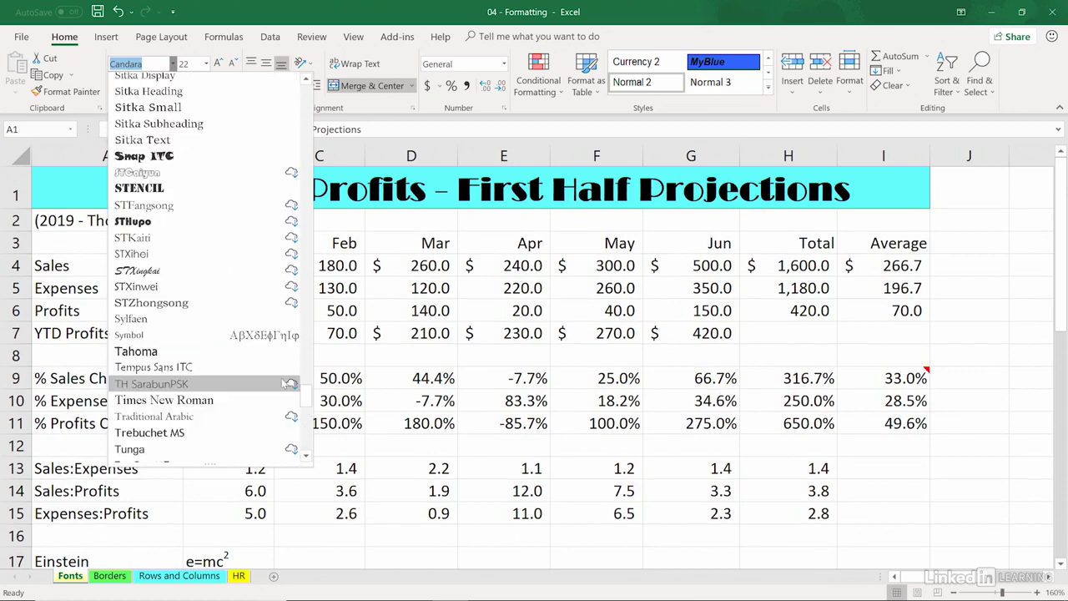
click(197, 401)
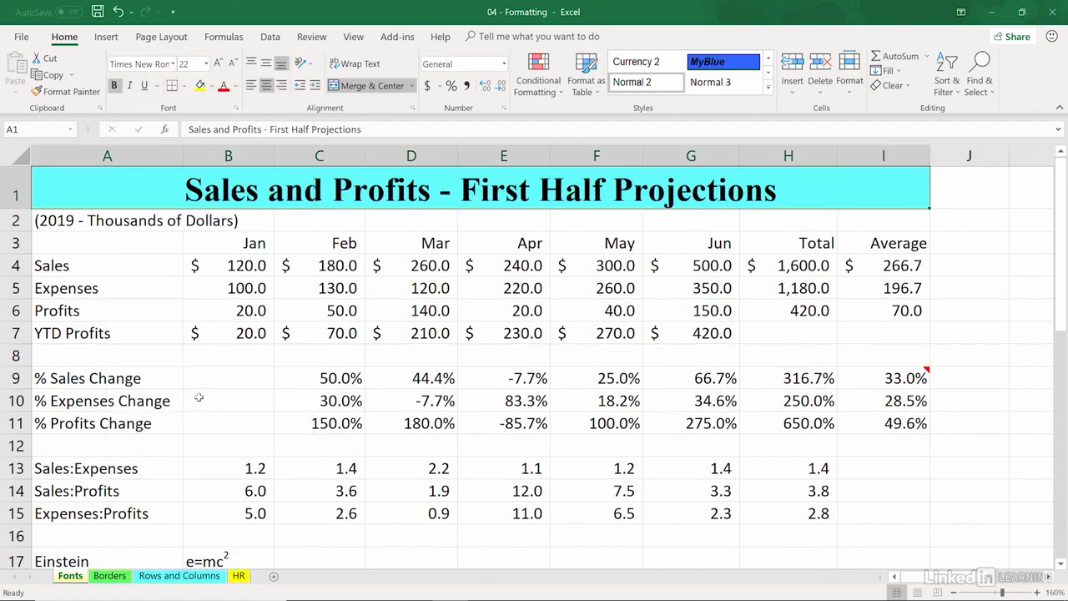
click(114, 87)
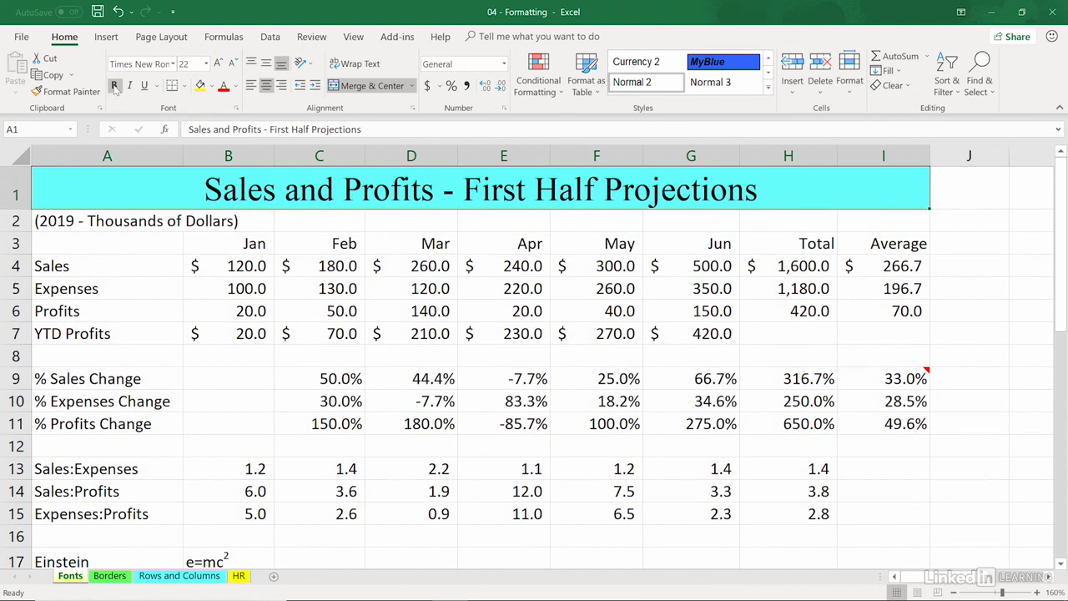
click(129, 85)
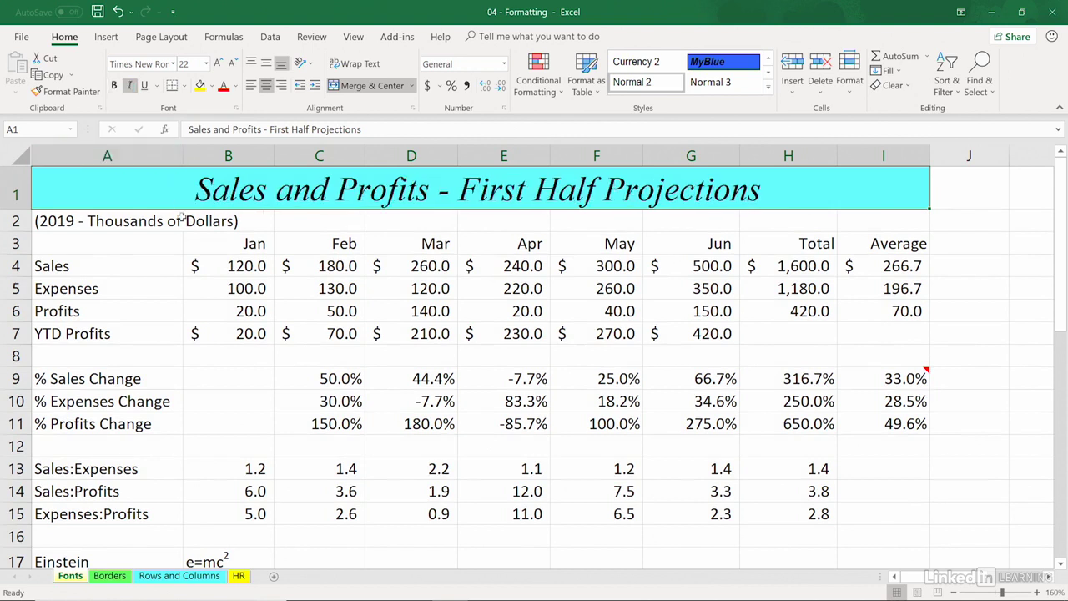
- Make the January to June Sales and Expenses figures in B4:G5 bold, trying italic on them and removing it
drag(230, 267, 697, 284)
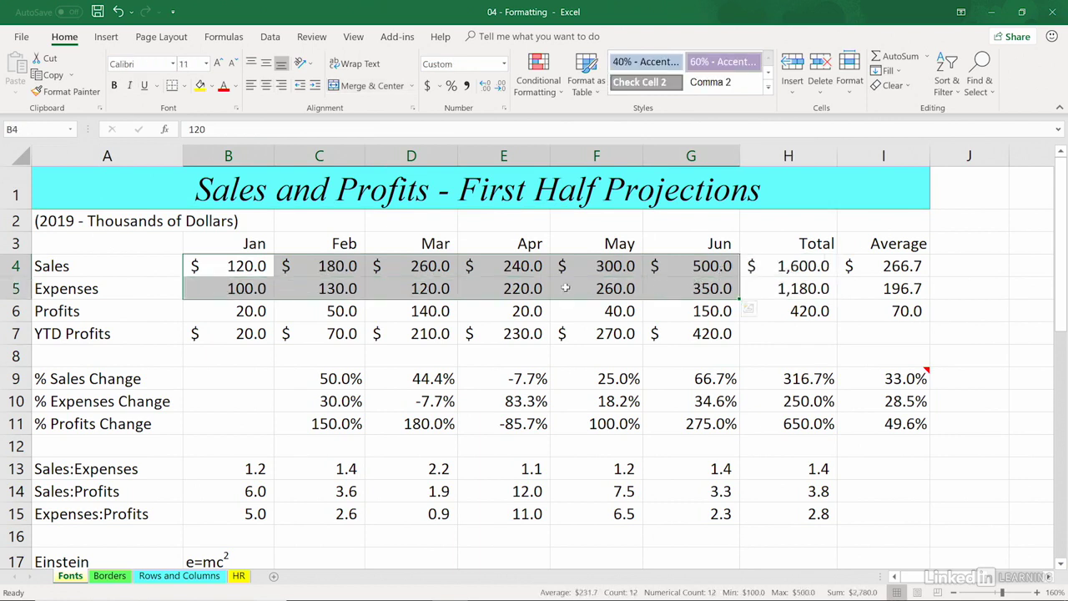
click(114, 86)
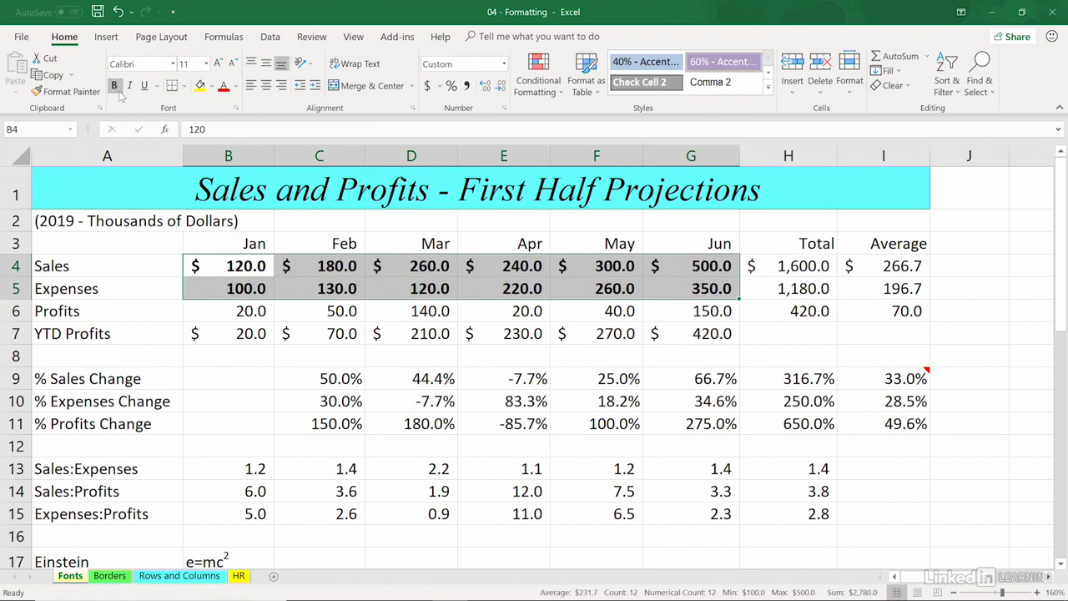
click(129, 86)
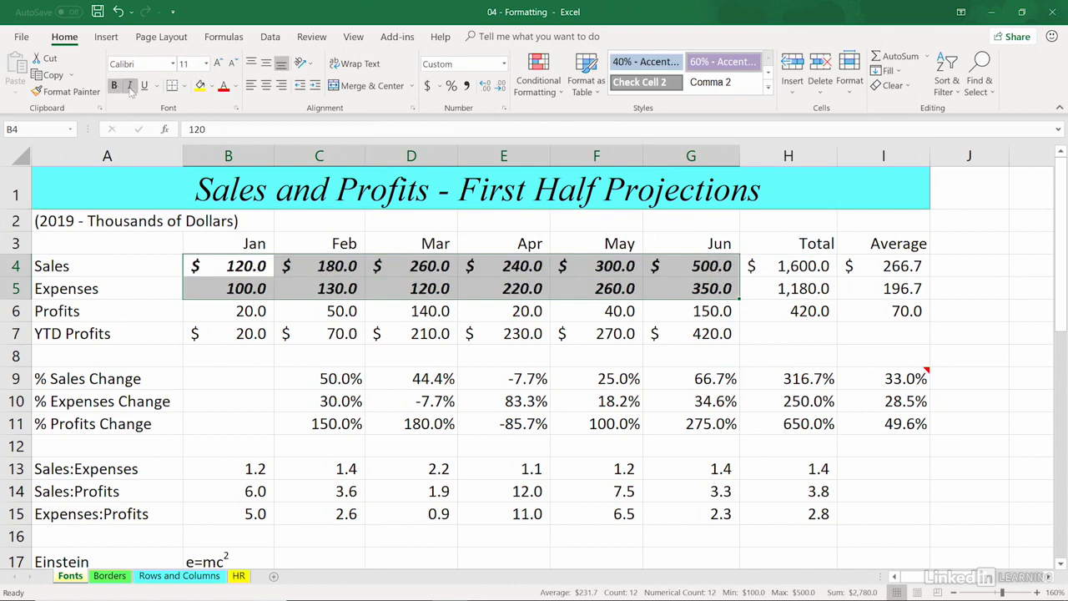
click(131, 87)
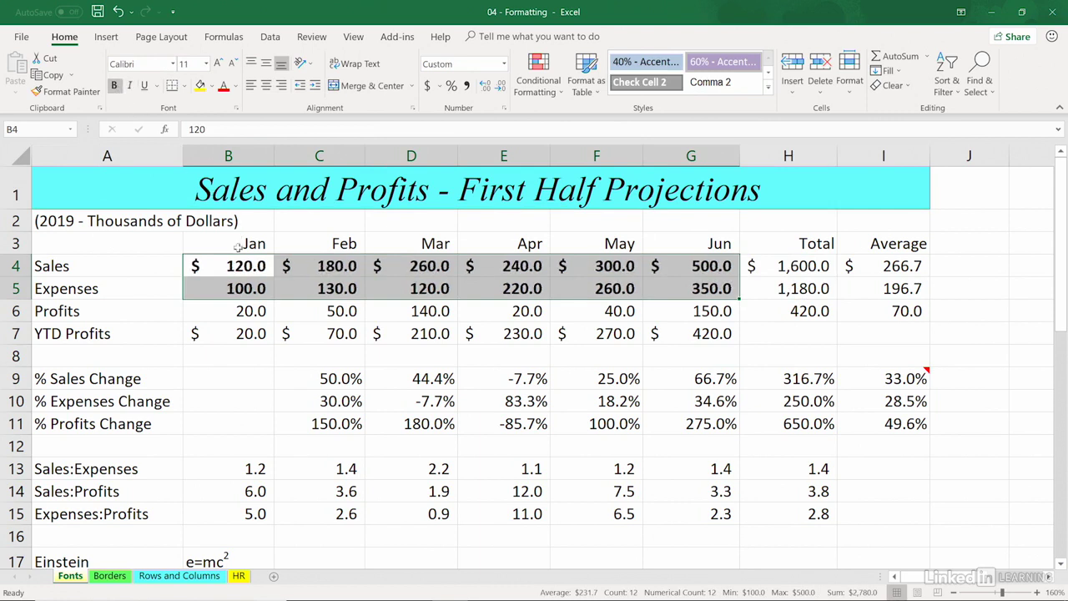
- Try a single underline and italic, one after the other, on the January to June Profits figures in B6:G6, removing each
drag(242, 265, 618, 266)
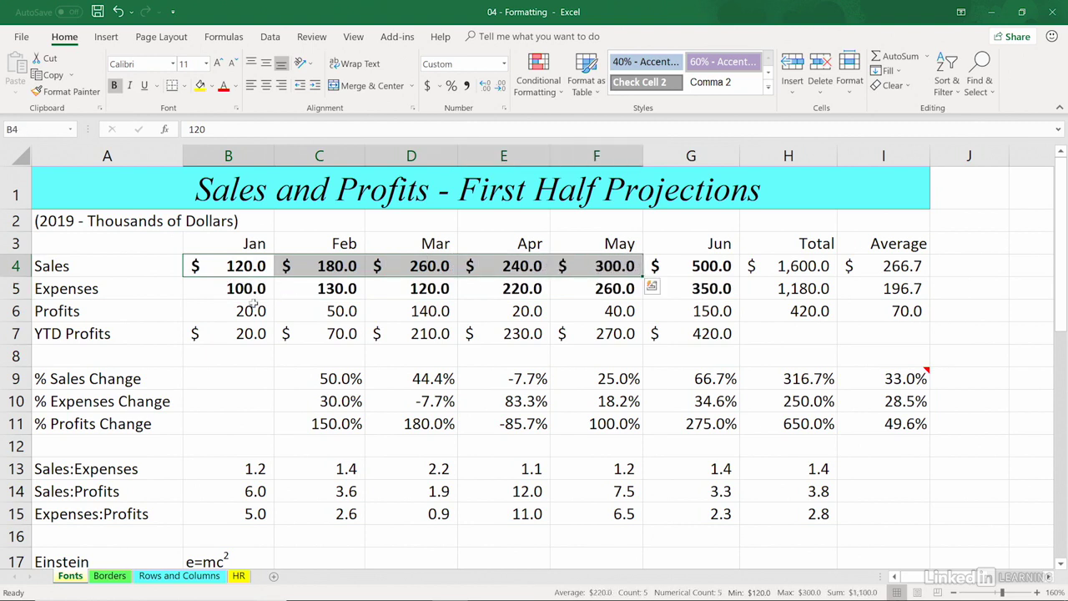
drag(244, 309, 350, 311)
drag(417, 311, 705, 311)
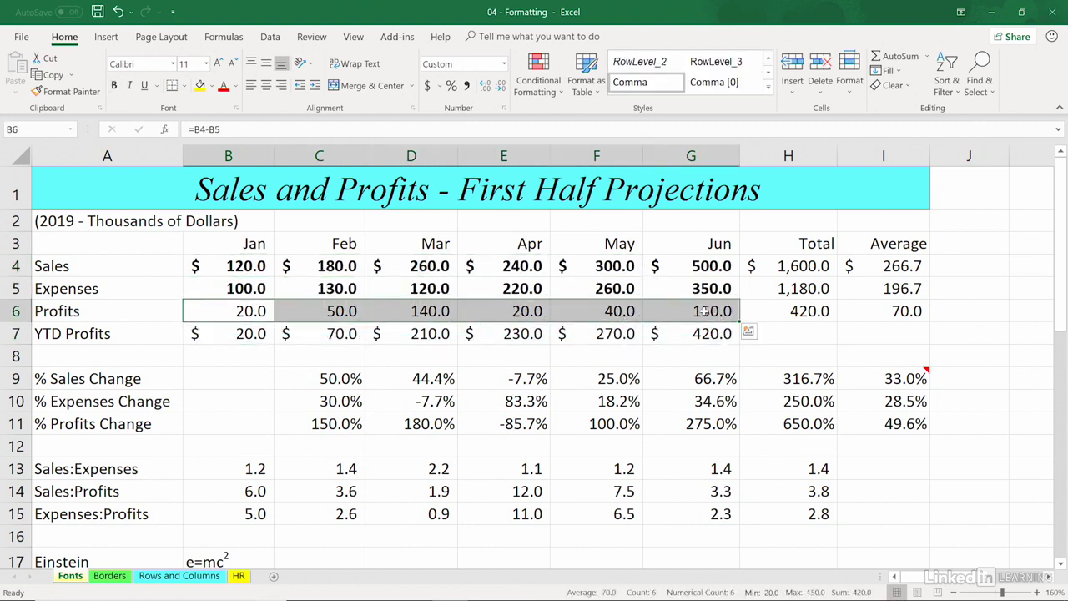
click(144, 86)
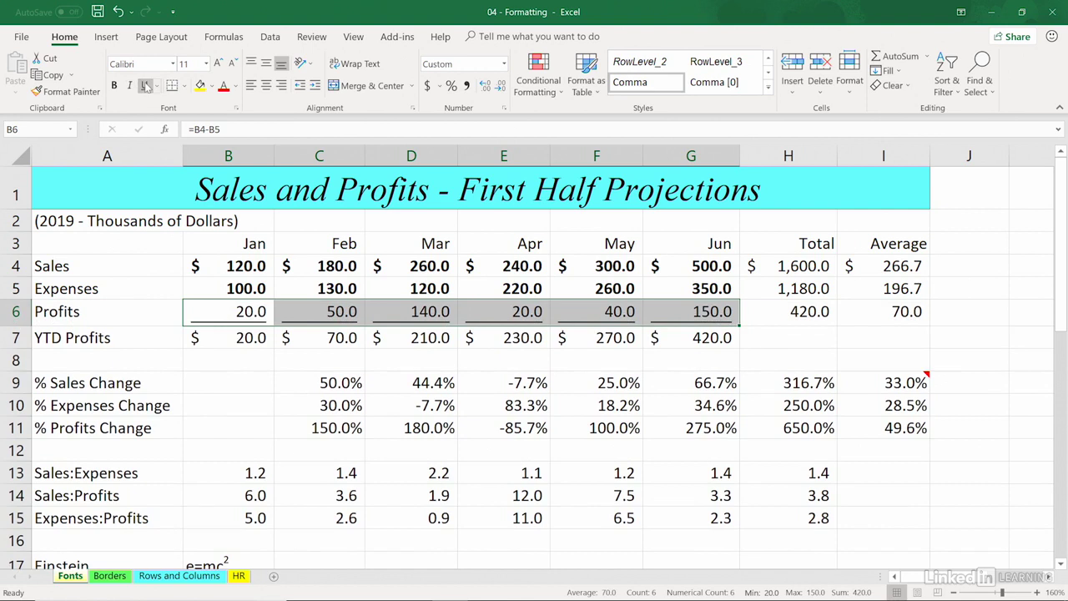
click(143, 86)
click(129, 87)
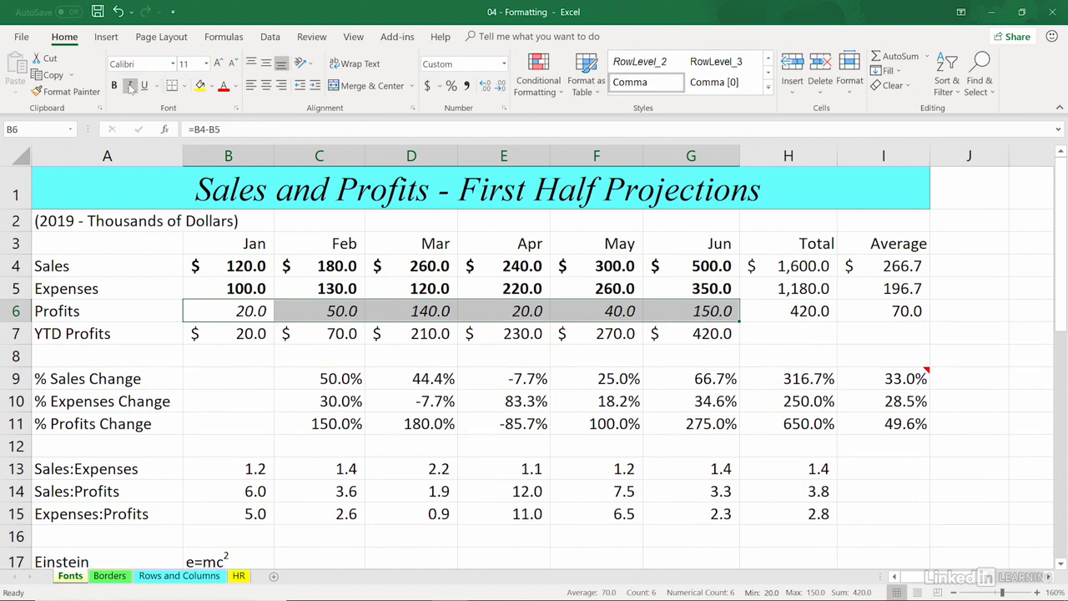
click(130, 87)
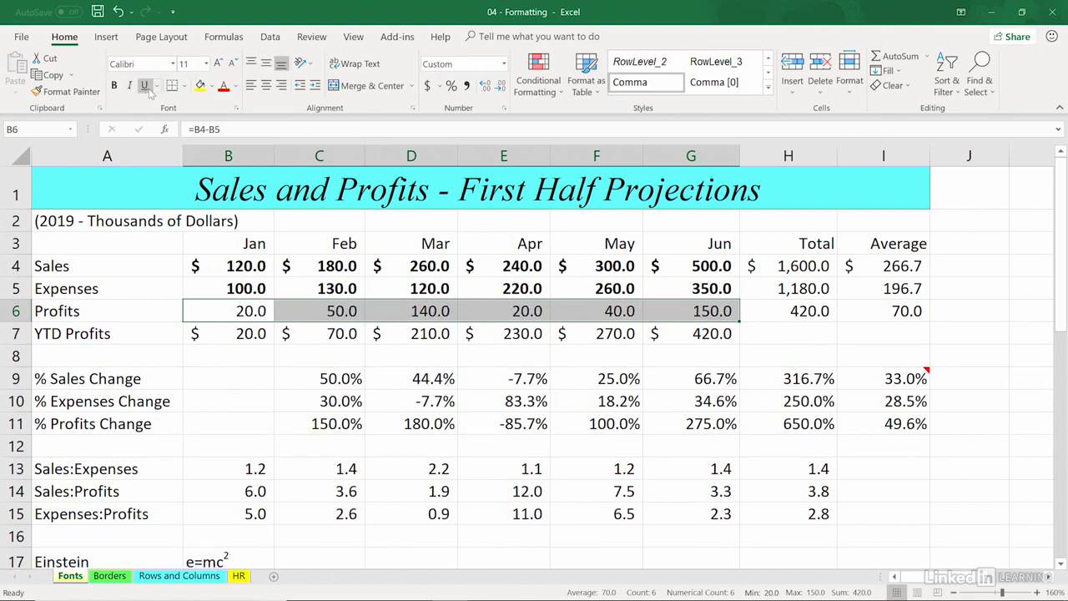
- Try double and single underline styles on the Profits figures in B6:G6, and remove the underlining
click(157, 86)
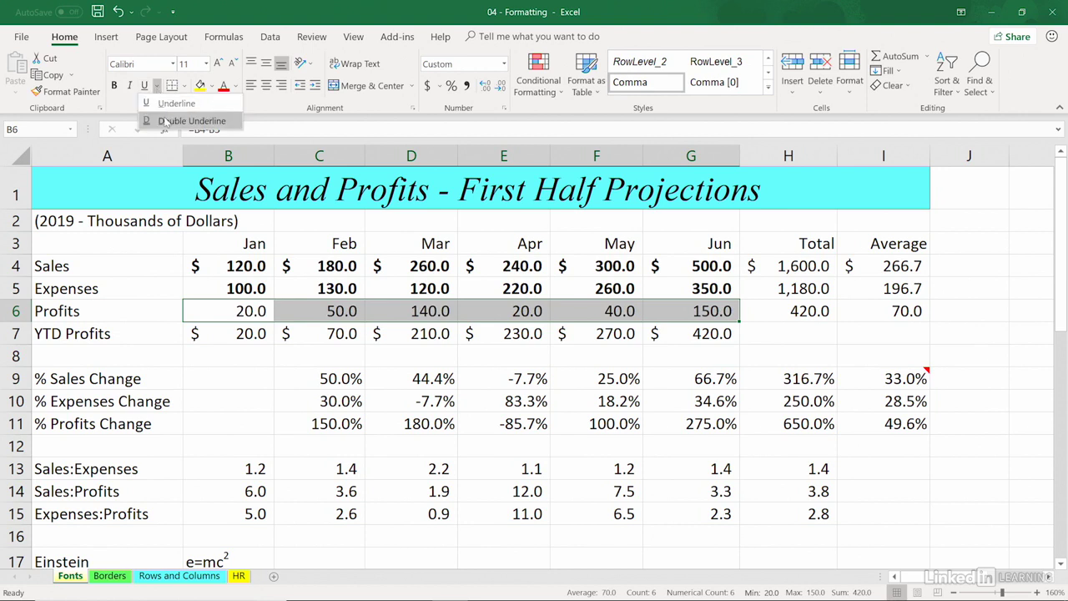
click(165, 121)
click(146, 86)
click(157, 86)
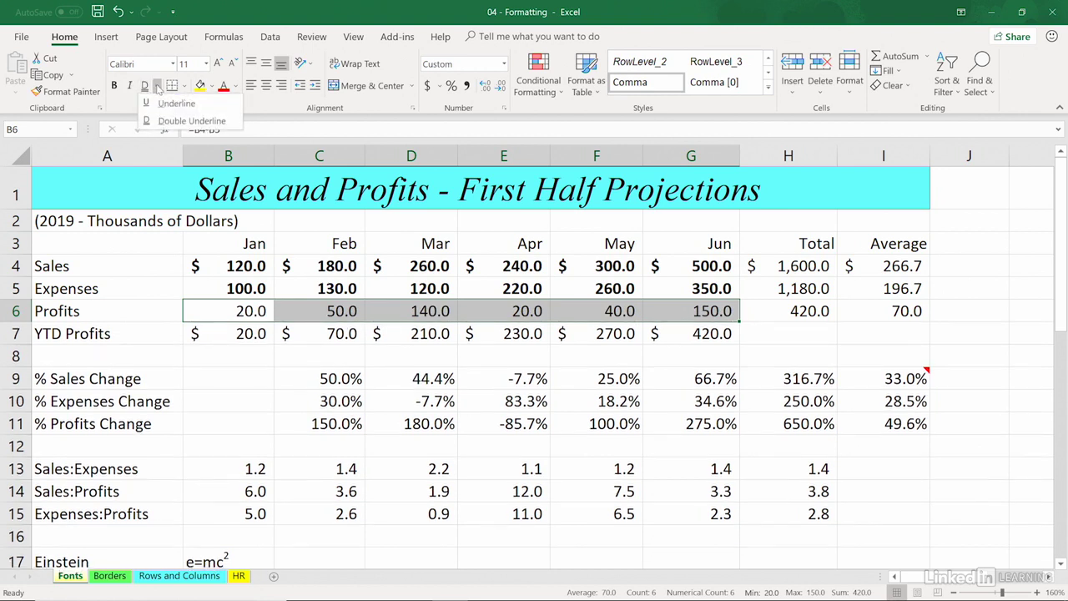
click(164, 104)
click(157, 86)
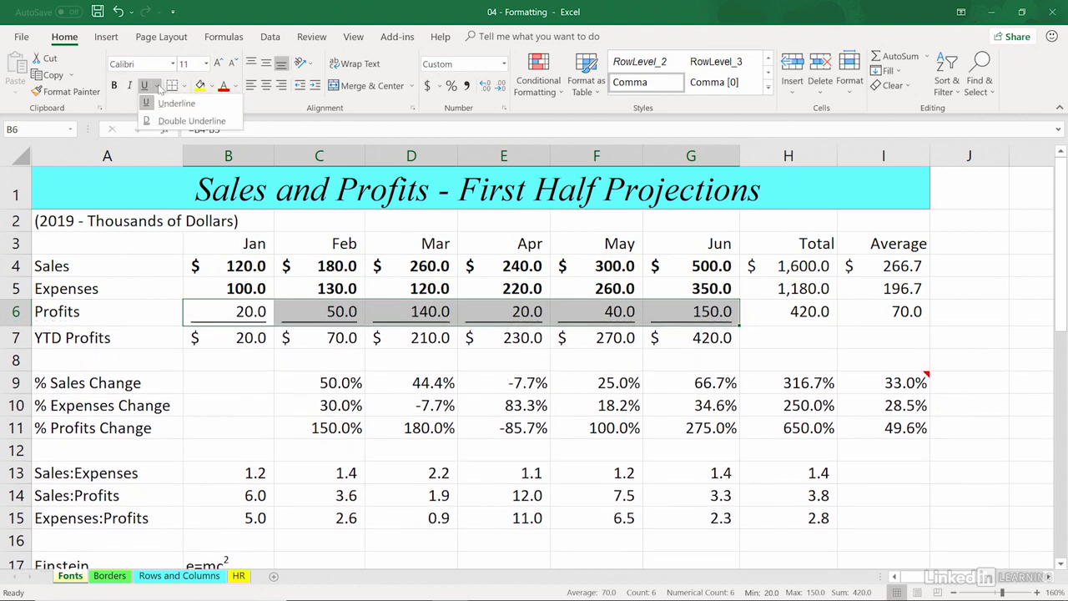
click(163, 104)
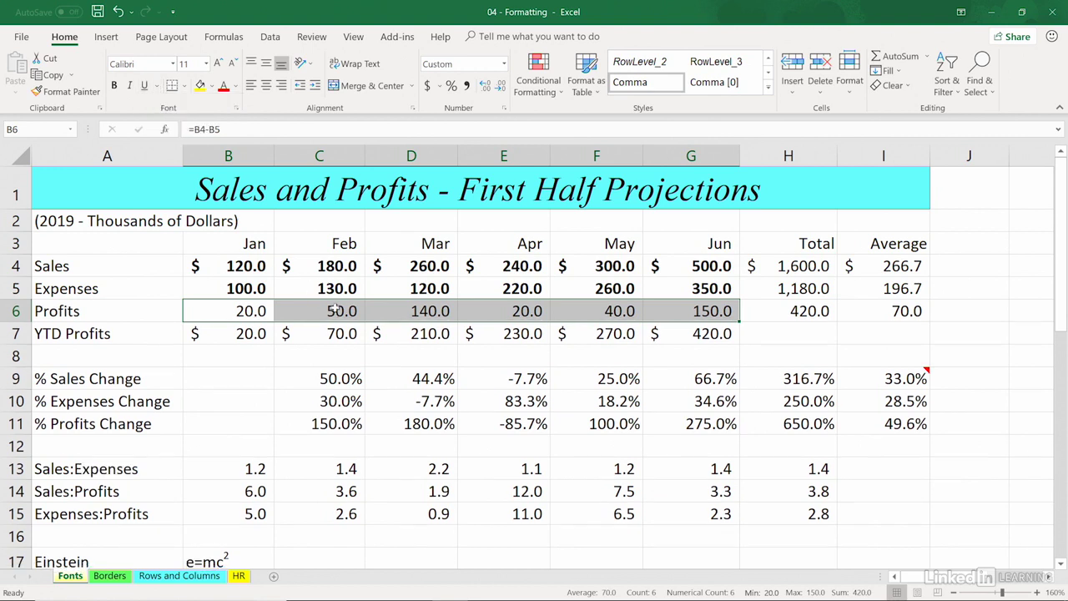
- Preview the Double Accounting underline in the detailed font settings for empty cell D8, and discard the change
click(400, 359)
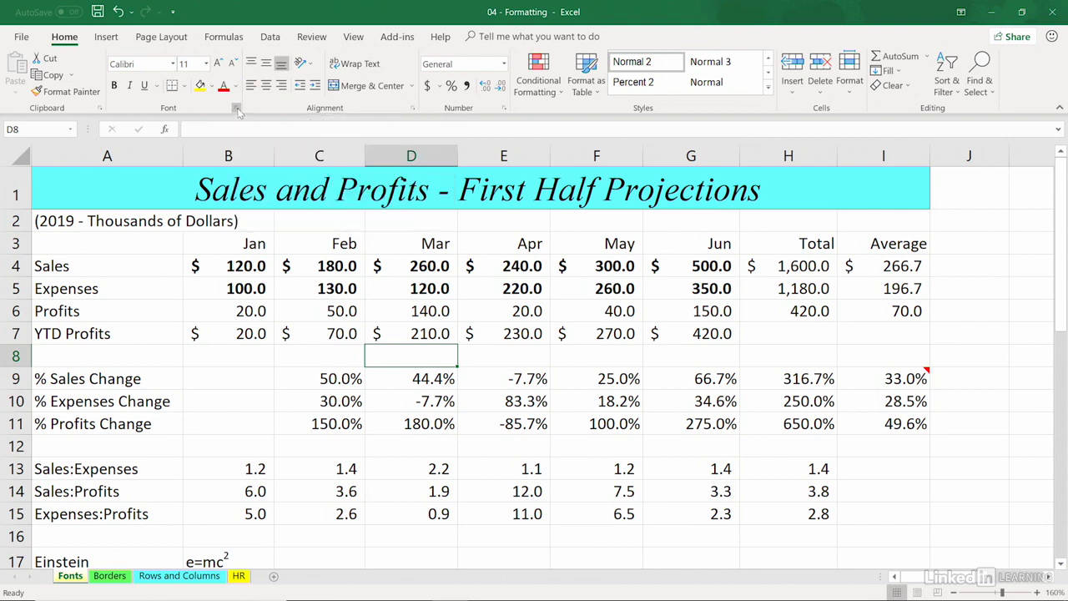
click(237, 109)
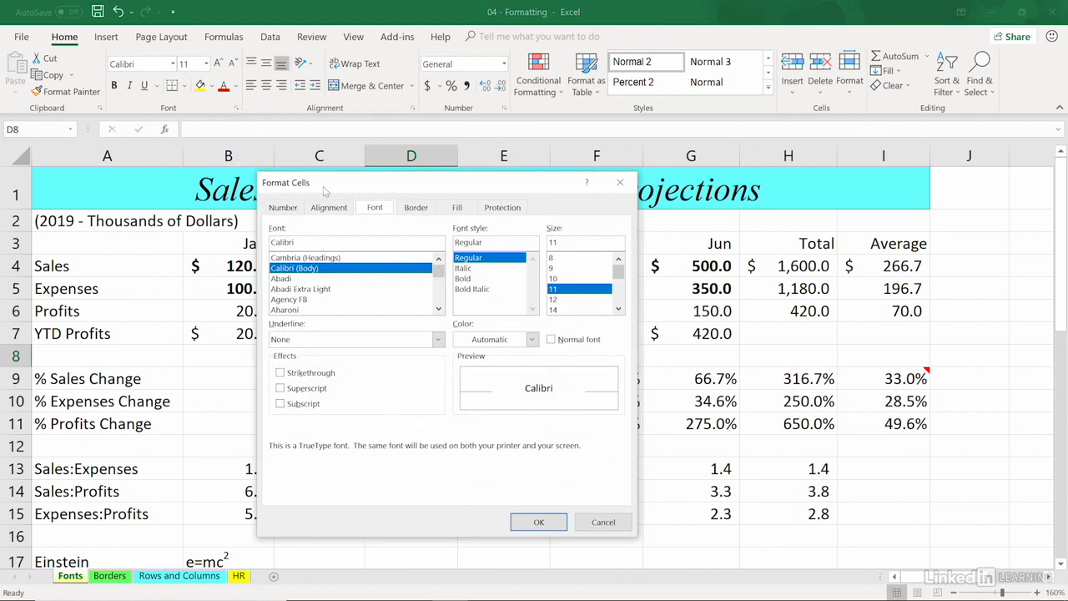
drag(327, 192, 453, 190)
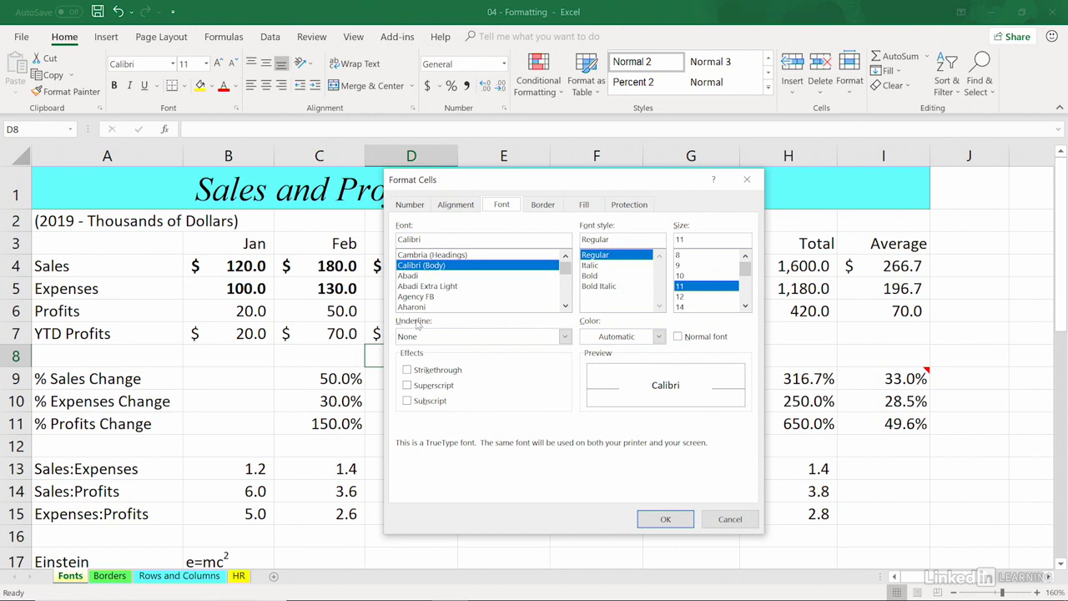
click(564, 336)
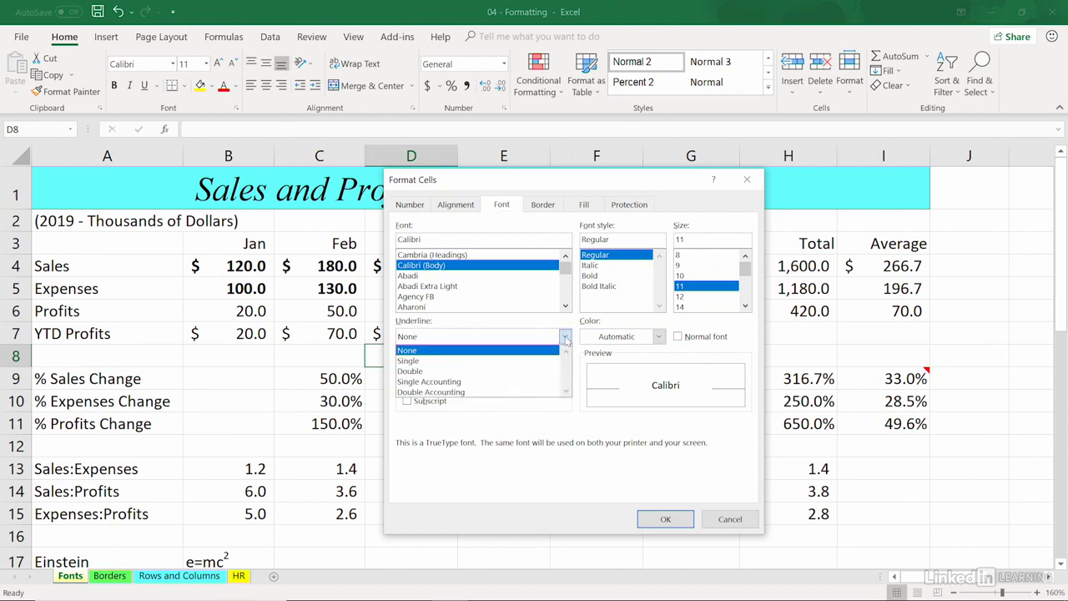
click(461, 383)
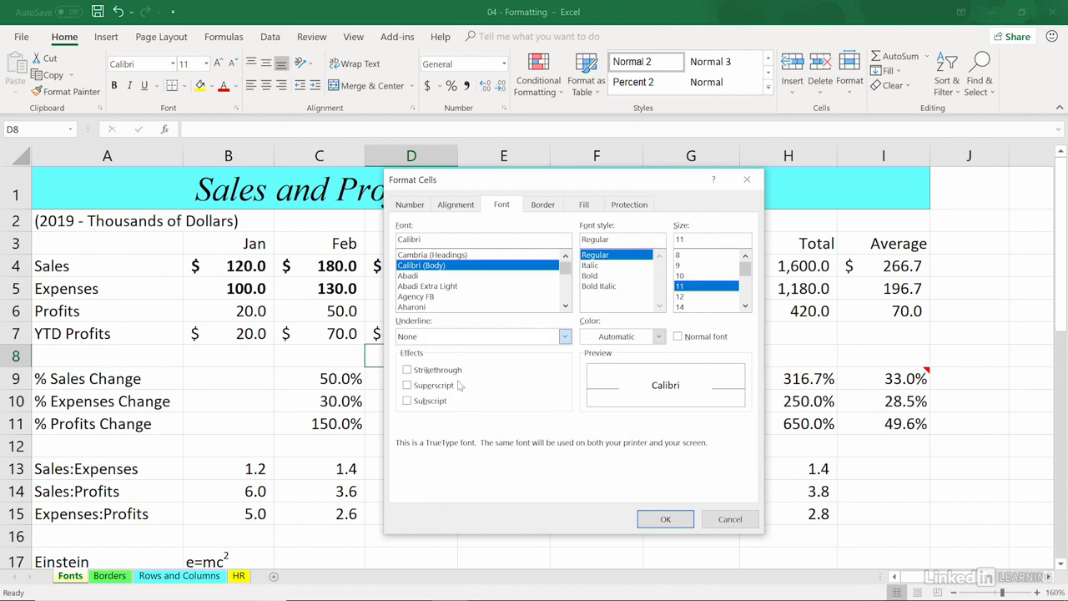
click(563, 337)
click(460, 392)
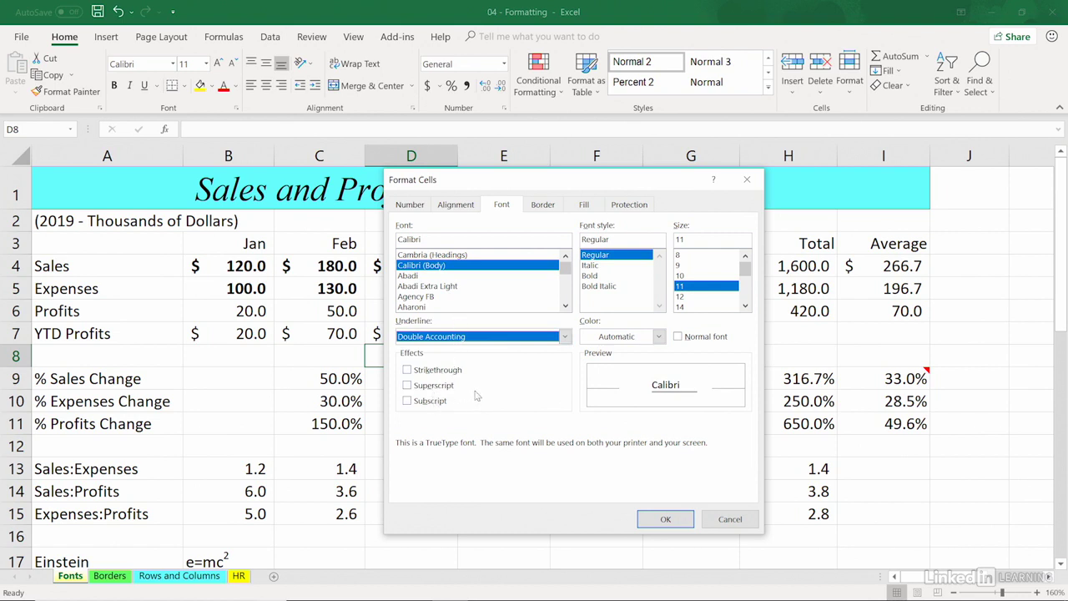
click(726, 519)
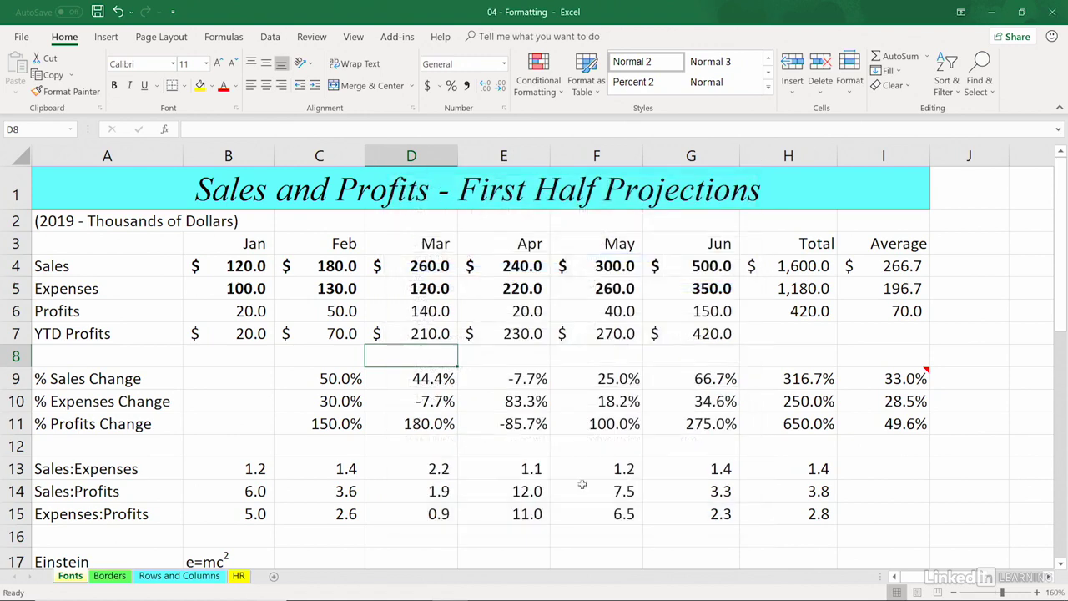
- Examine the superscript in the Einstein formula in B17 and the subscript in the Water formula in B18
scroll(196, 310, down, 3)
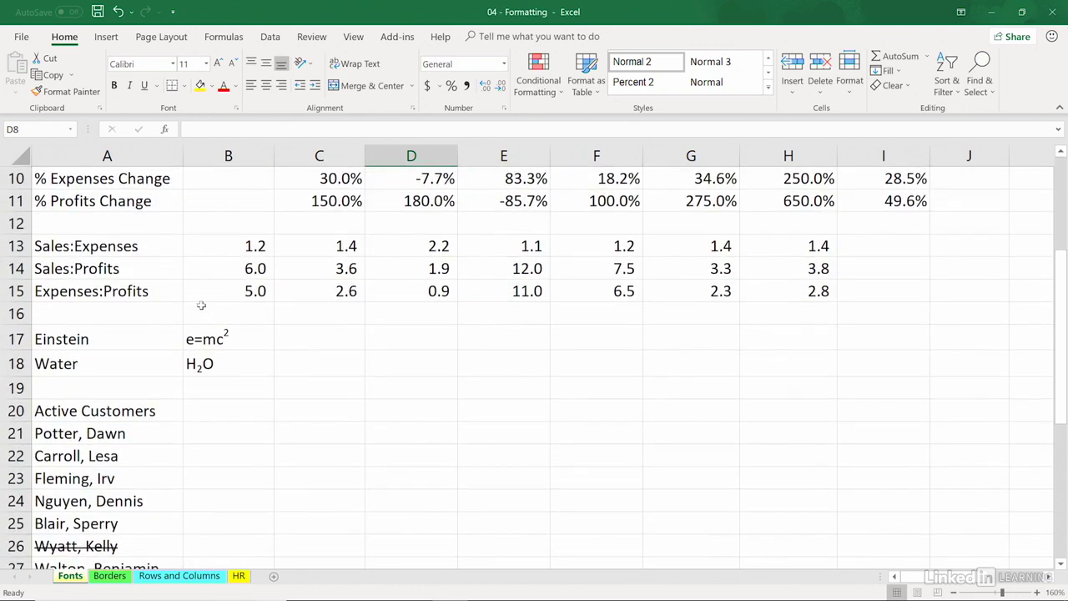
click(223, 338)
click(225, 365)
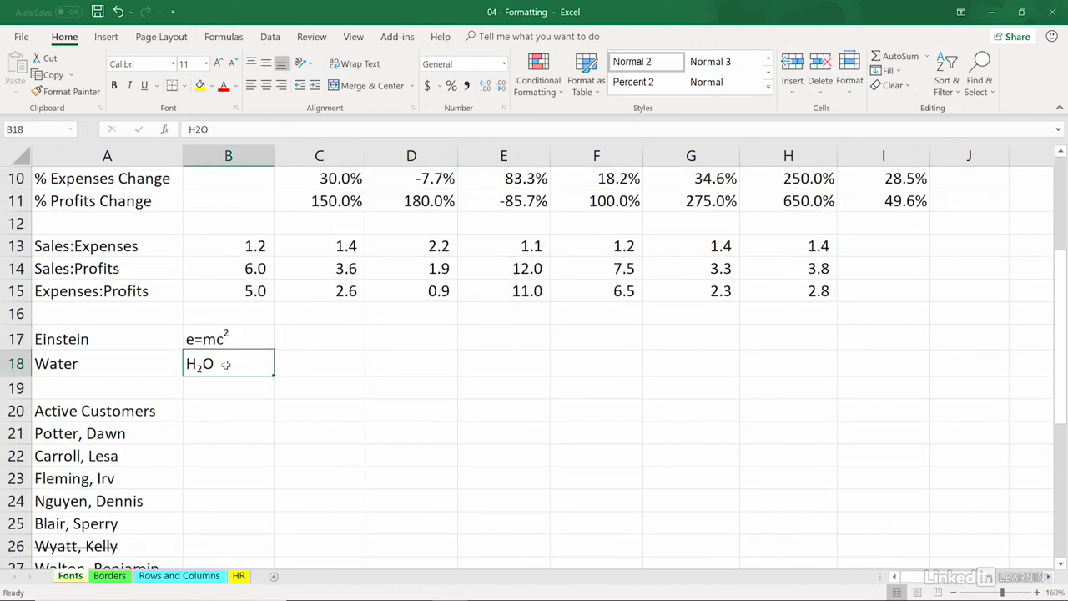
click(236, 341)
click(233, 362)
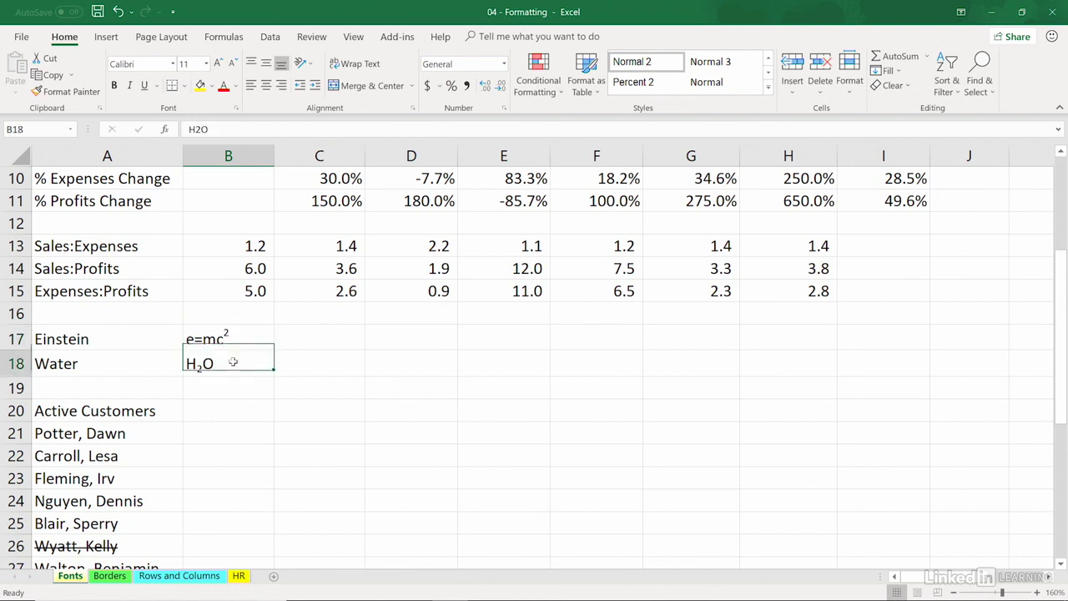
click(237, 334)
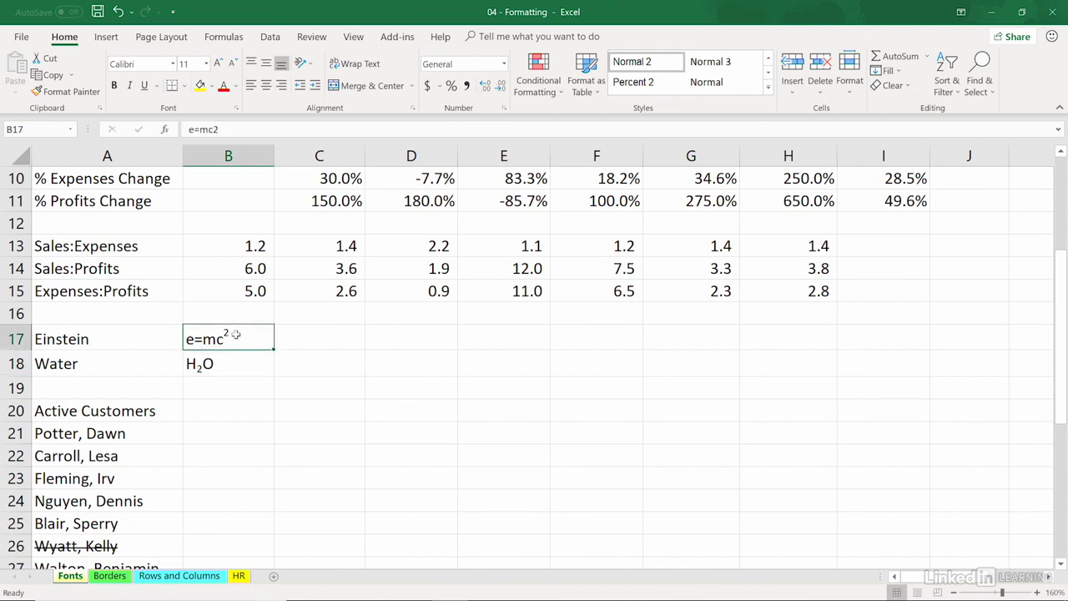
click(233, 364)
click(250, 335)
click(247, 363)
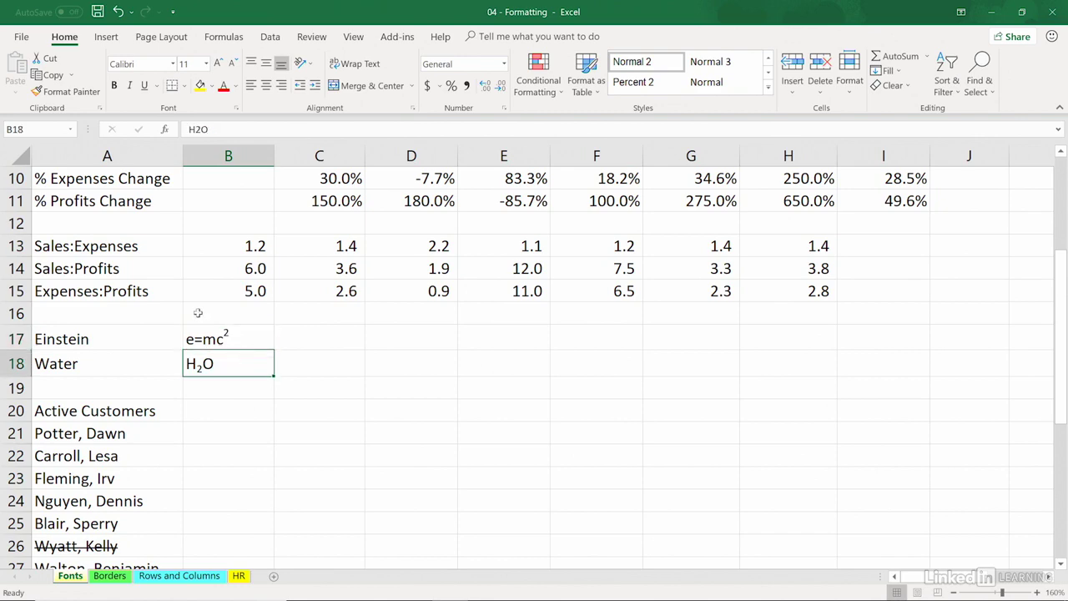
- Change the font color of the struck-through customer name in A26 to the aqua theme color in the detailed font settings
scroll(162, 274, down, 1)
scroll(162, 274, down, 2)
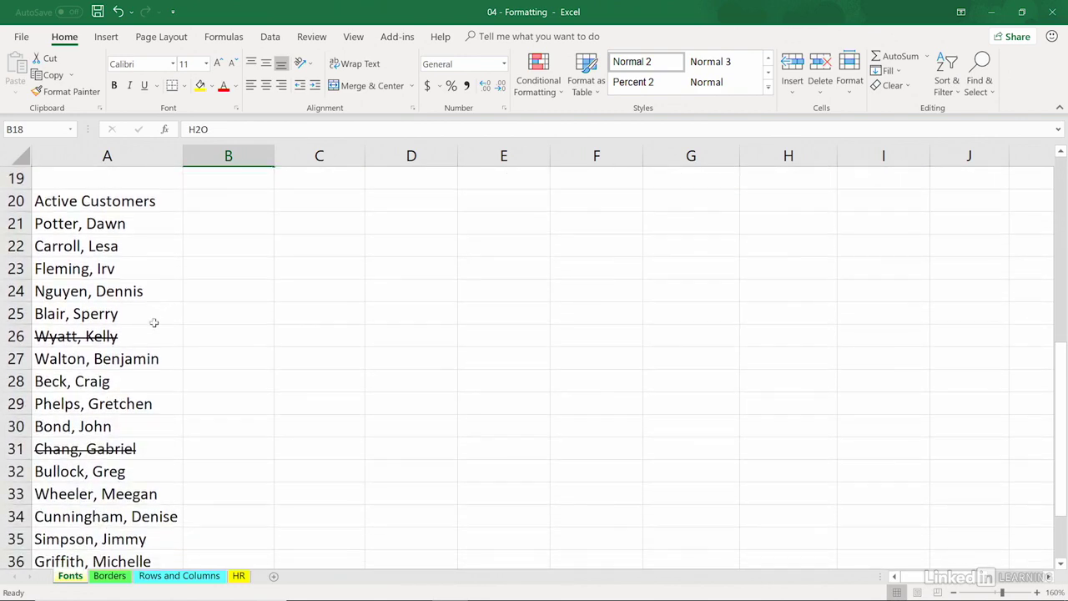
click(152, 334)
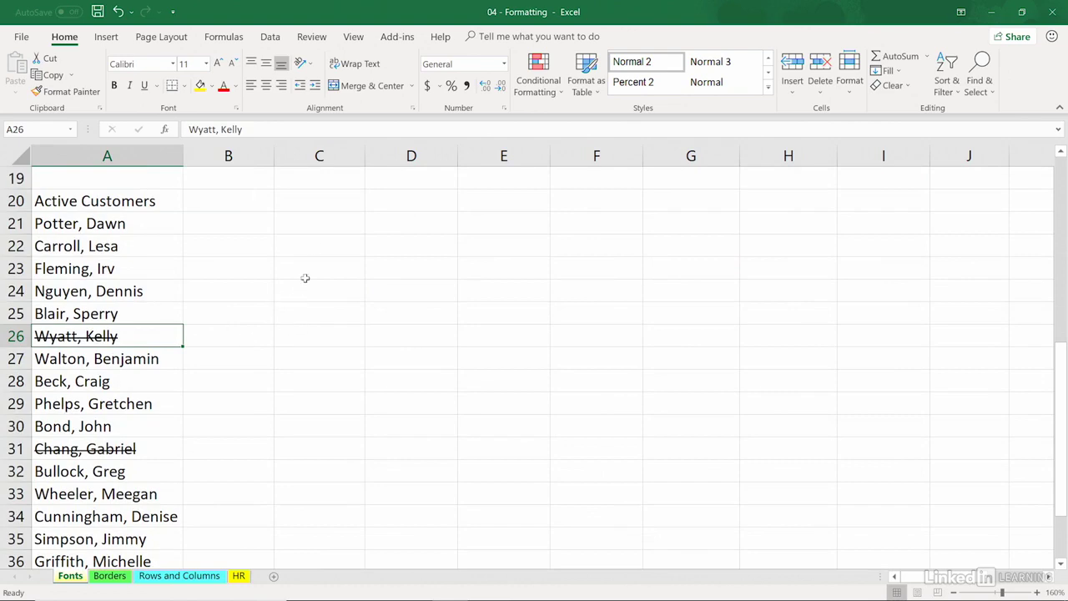
scroll(317, 236, up, 6)
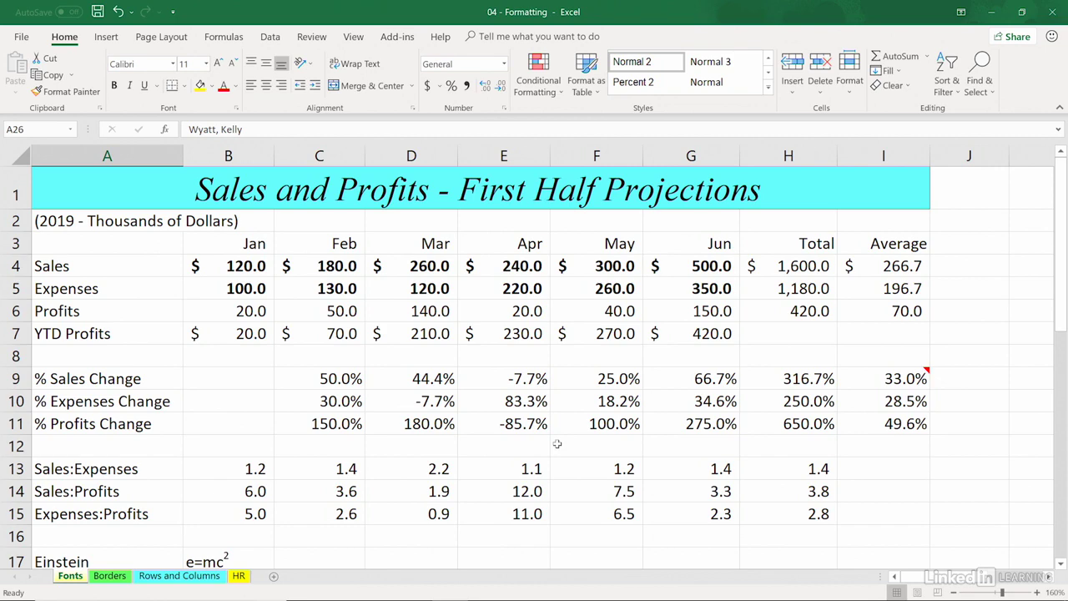
key(ctrl+1)
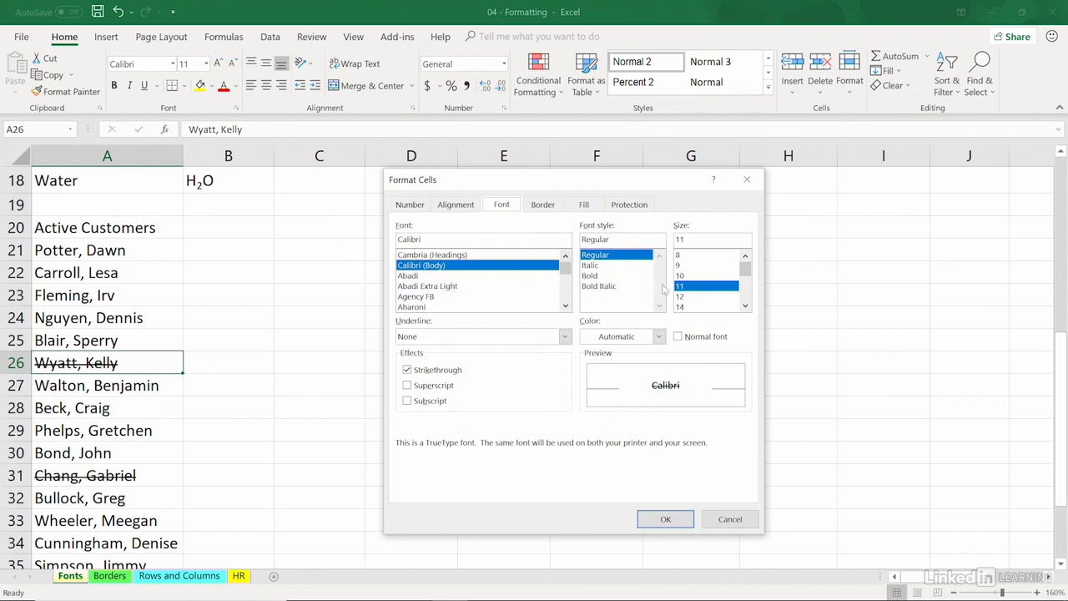
click(659, 335)
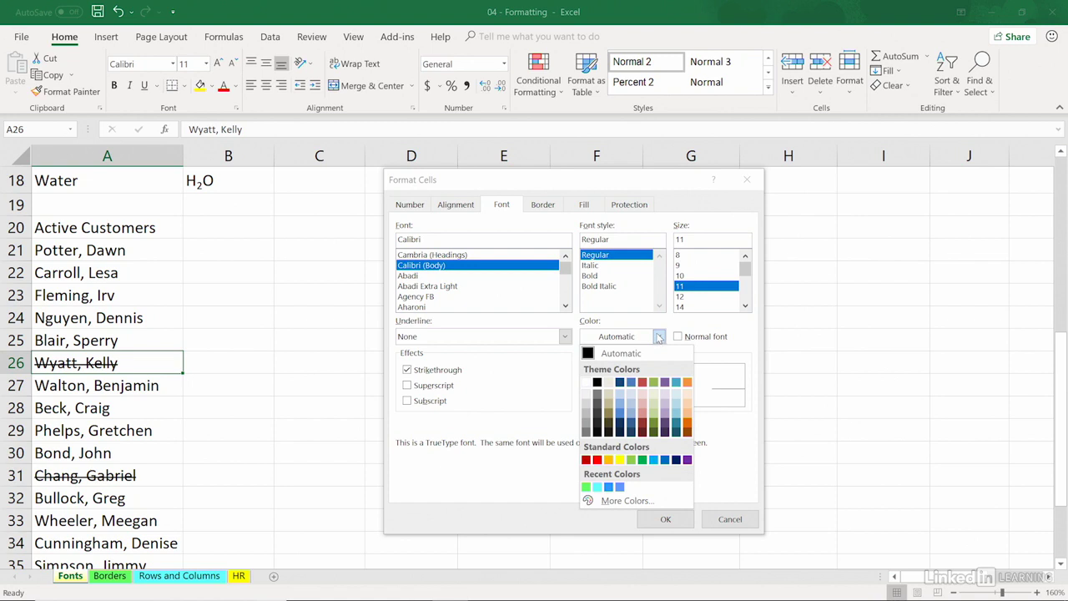
click(676, 383)
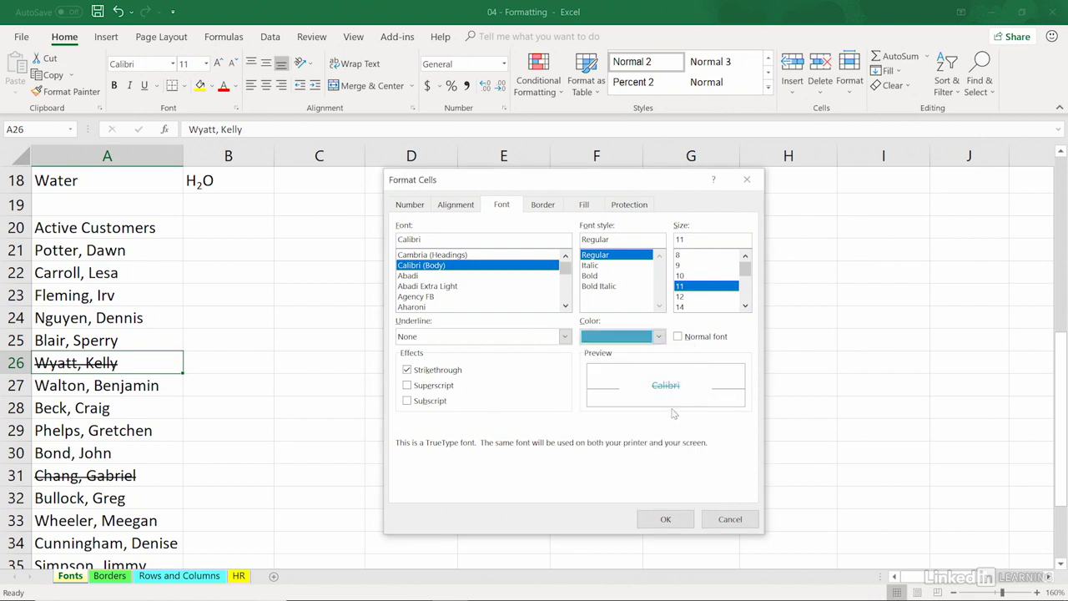
click(651, 517)
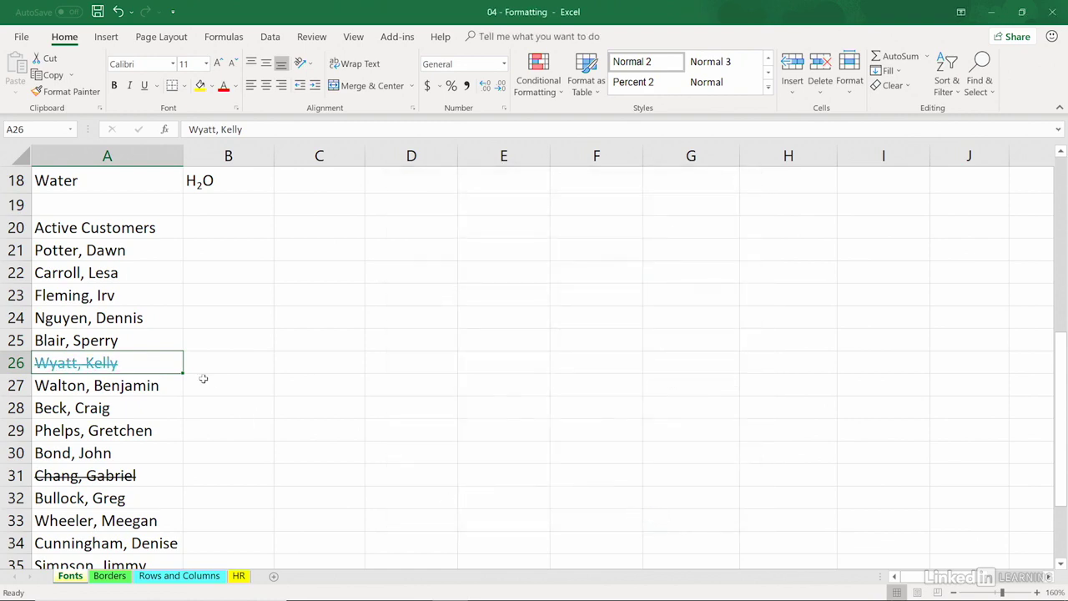
click(179, 385)
click(173, 361)
scroll(181, 350, up, 3)
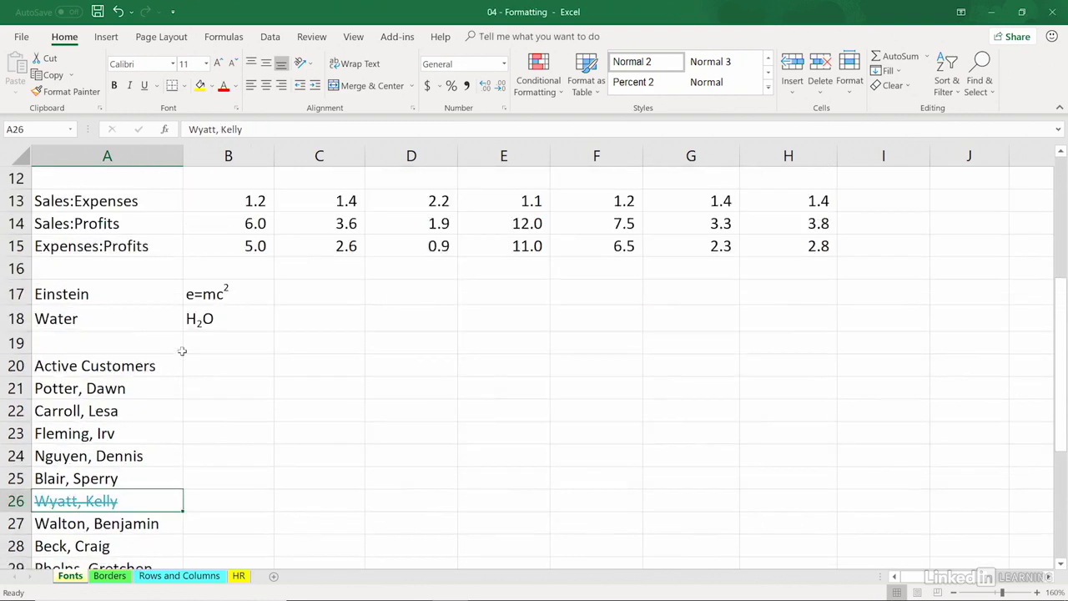
scroll(258, 380, up, 2)
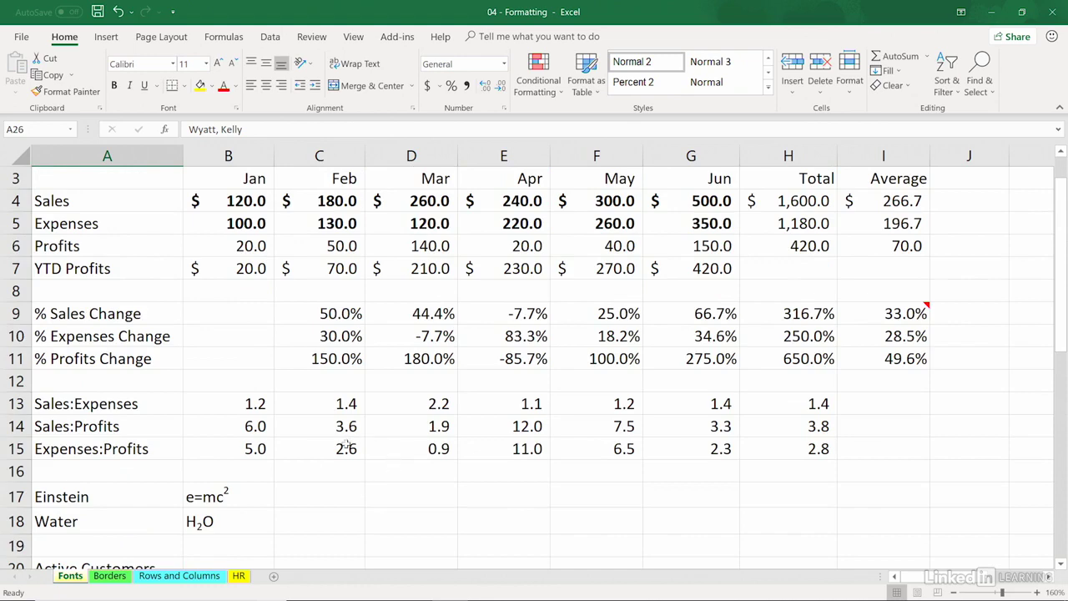
scroll(372, 446, up, 1)
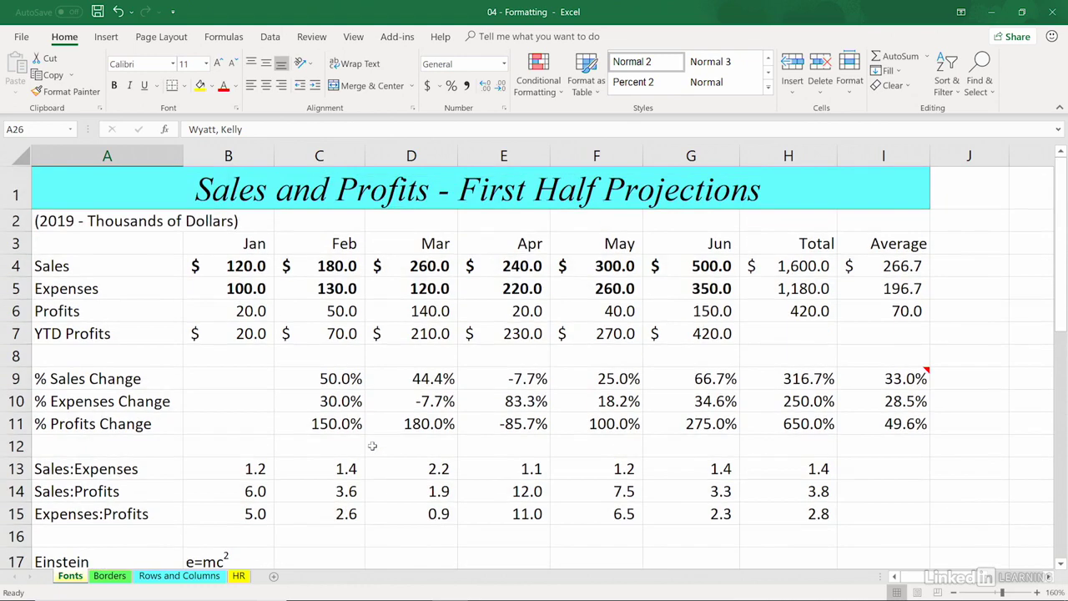